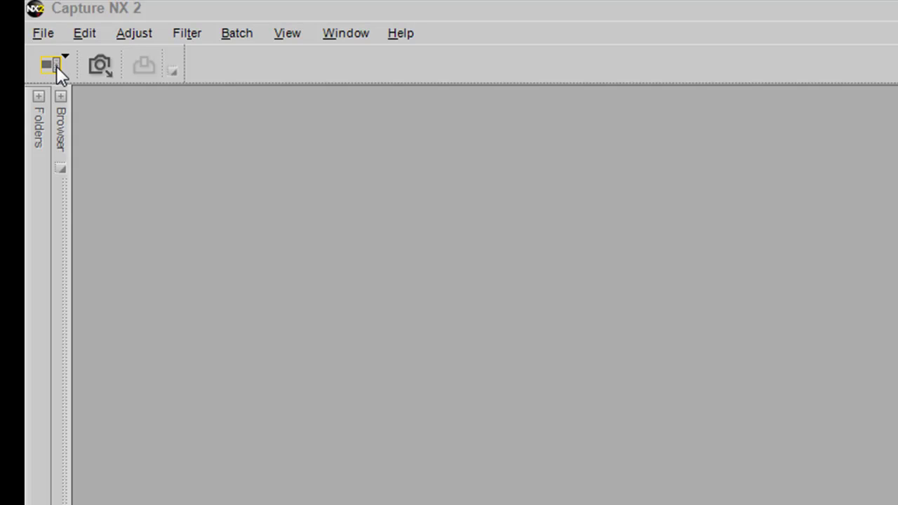
# Open the workspace list at the left of the toolbar.
pyautogui.click(56, 66)
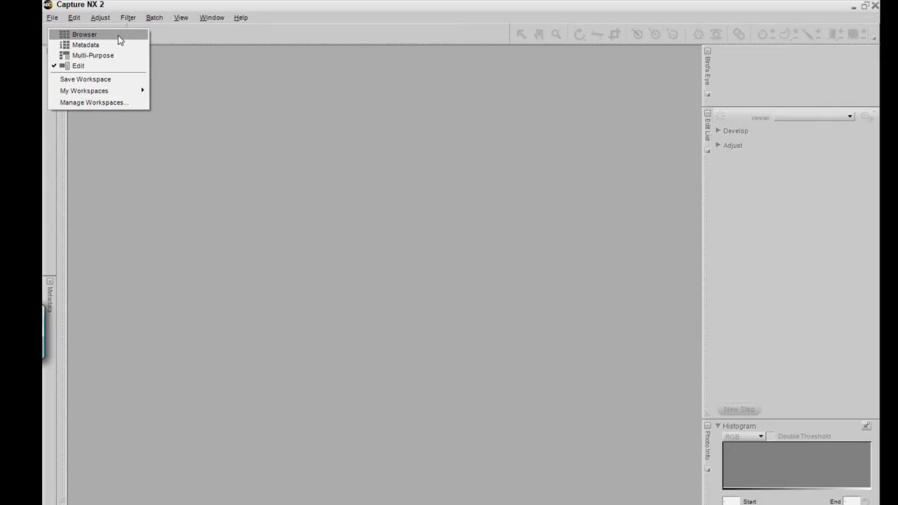
# Switch to the Browser workspace, shrink the thumbnails, then enlarge them back to large photos.
pyautogui.click(117, 36)
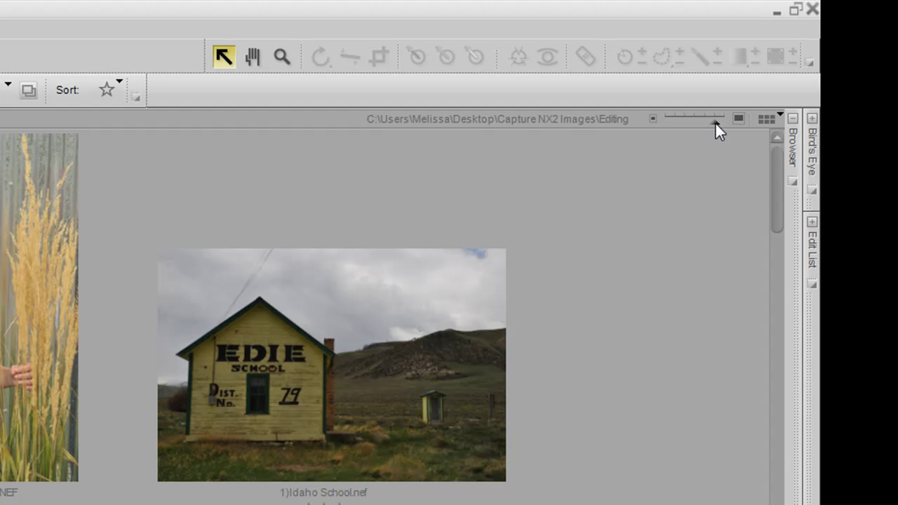
pyautogui.moveTo(714, 121); pyautogui.dragTo(676, 123)
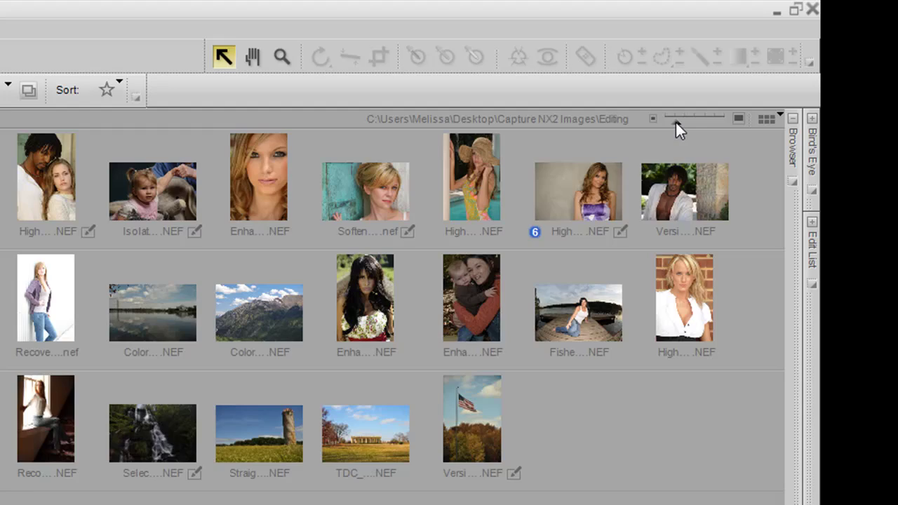
pyautogui.moveTo(676, 120); pyautogui.dragTo(703, 119)
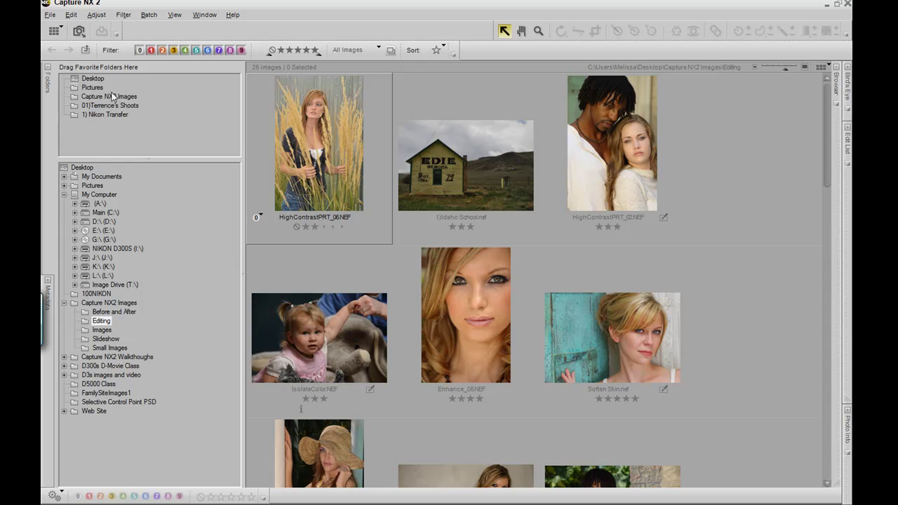
# In the Metadata workspace, show HighContrastPRT_06.NEF's details with the list sorted by Rating.
pyautogui.click(60, 34)
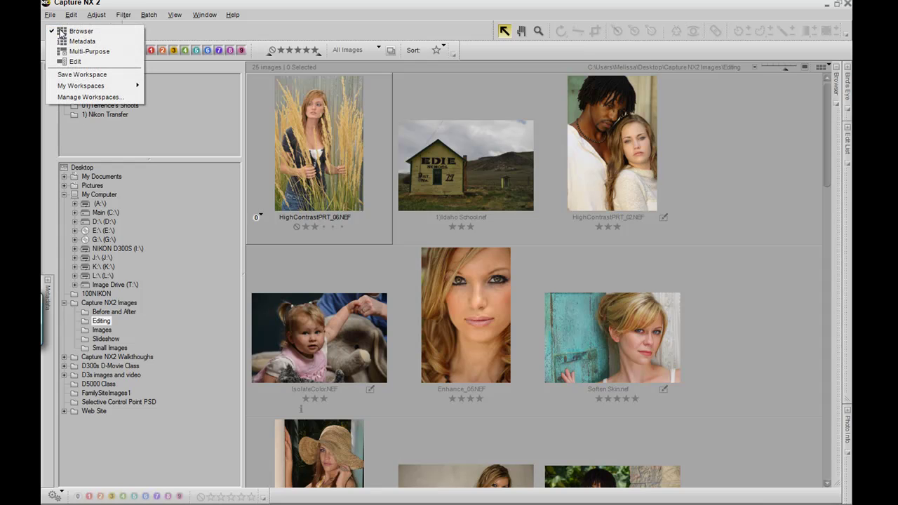
pyautogui.click(91, 44)
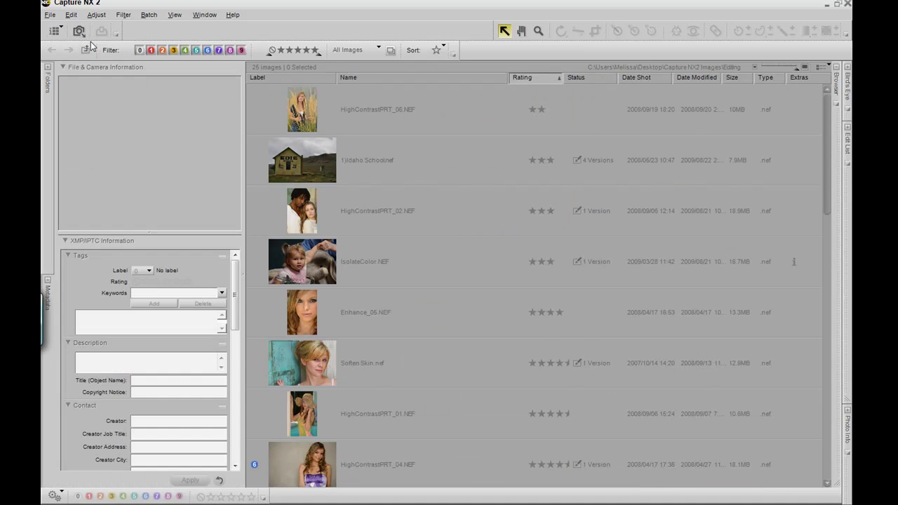
pyautogui.click(309, 110)
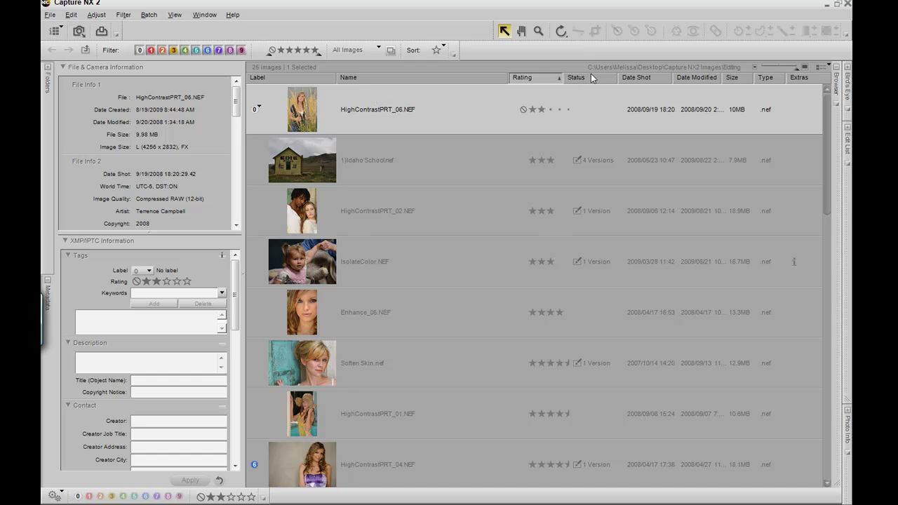
pyautogui.click(535, 77)
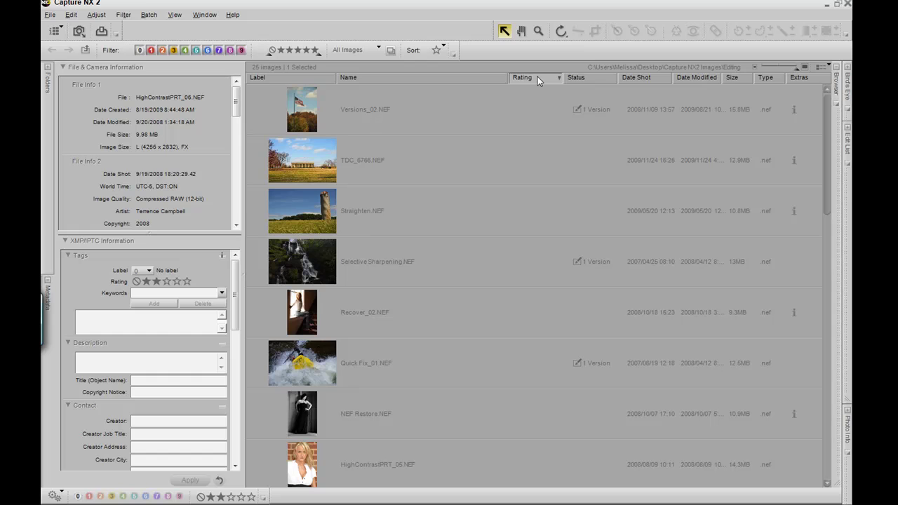
pyautogui.click(539, 78)
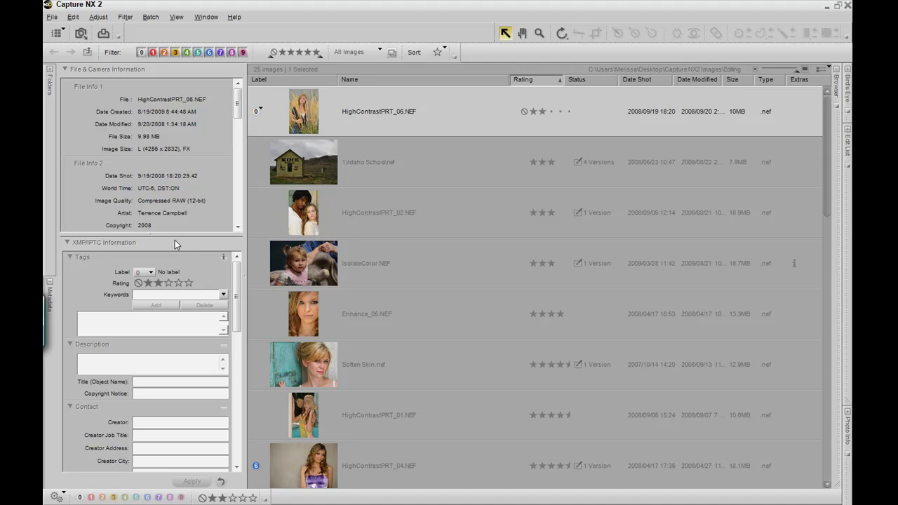
# Switch to the Multi-Purpose workspace and open HighContrastPRT_06.NEF for editing.
pyautogui.click(60, 36)
pyautogui.click(71, 49)
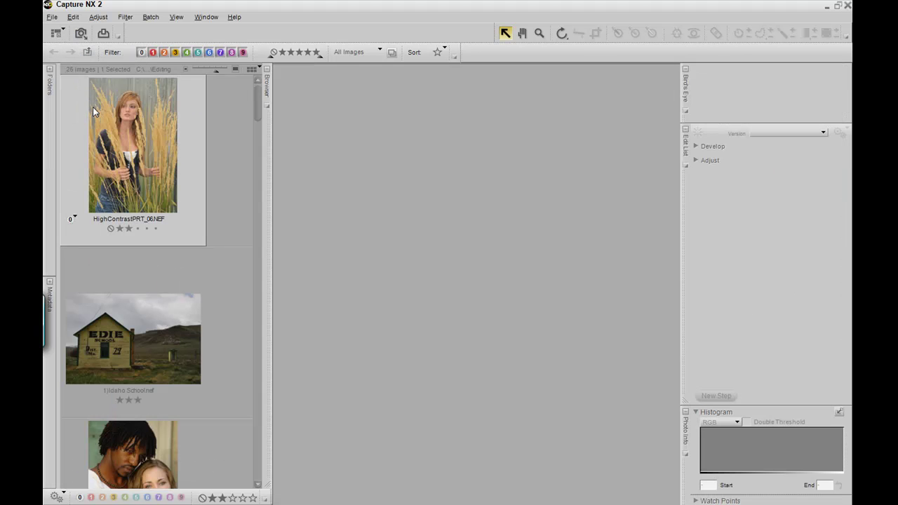
pyautogui.doubleClick(141, 136)
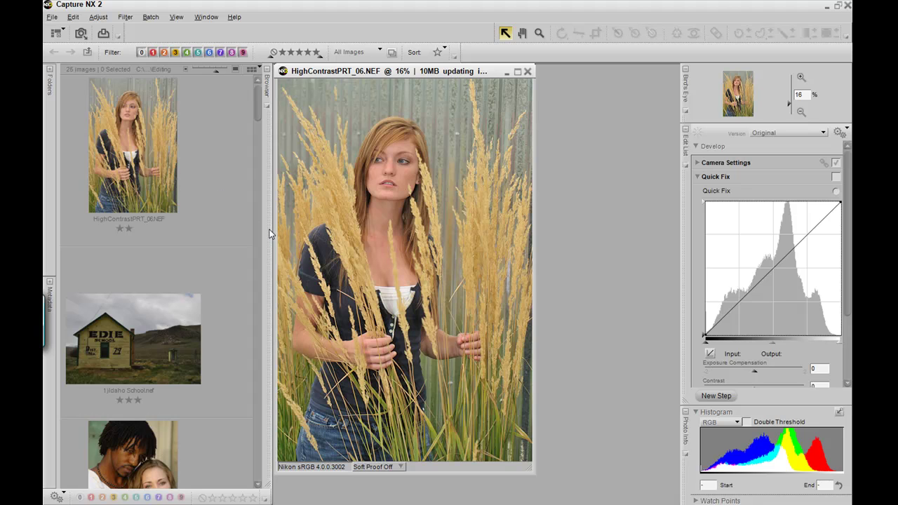
# Collapse and rewiden the image browser panel, then toggle it between docked and floating.
pyautogui.moveTo(254, 228); pyautogui.dragTo(43, 222)
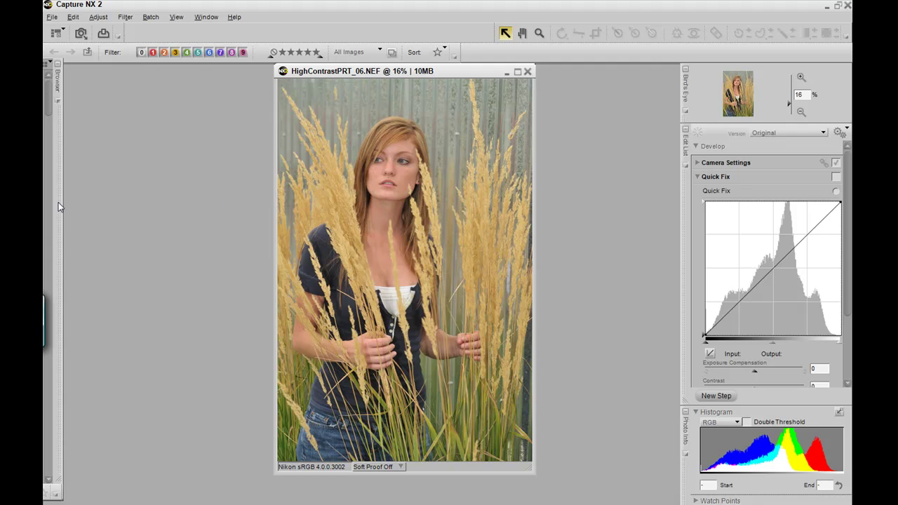
pyautogui.moveTo(58, 203); pyautogui.dragTo(270, 207)
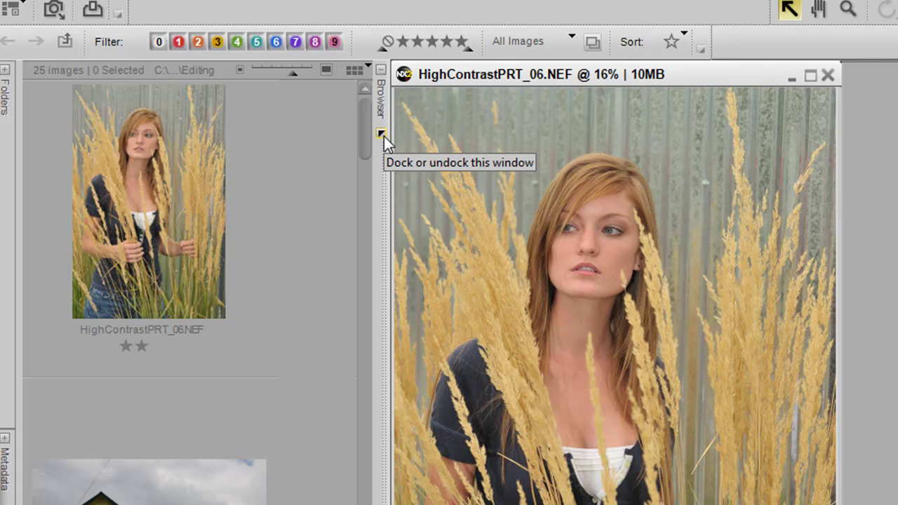
pyautogui.click(384, 135)
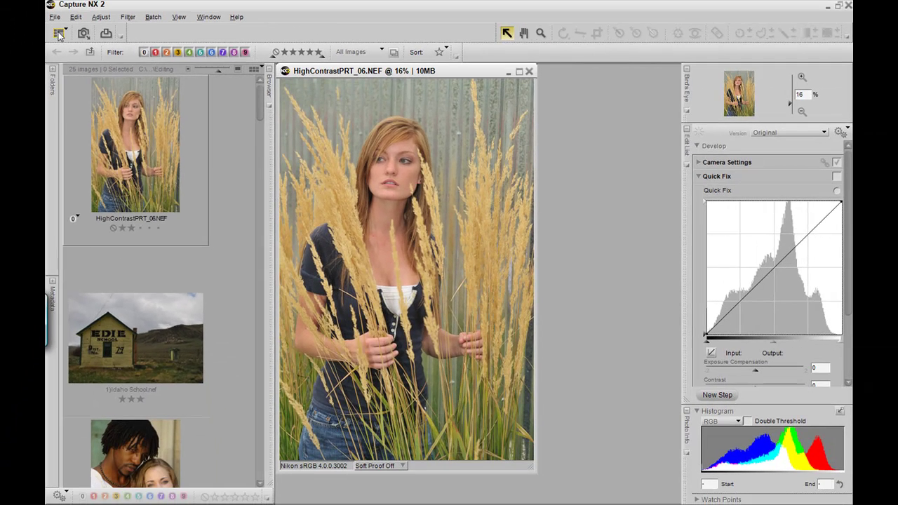
# Switch to the Edit workspace and fit HighContrastPRT_06.NEF to the enlarged window.
pyautogui.click(59, 35)
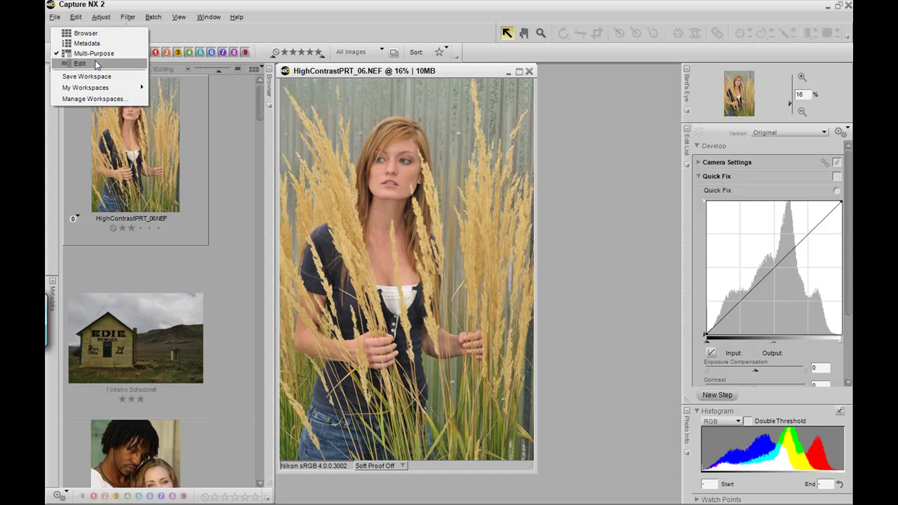
pyautogui.click(80, 63)
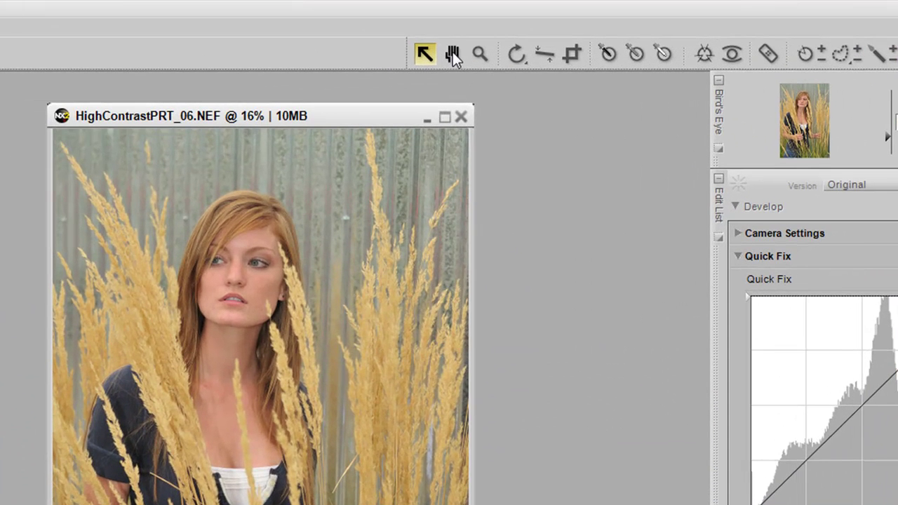
pyautogui.doubleClick(478, 46)
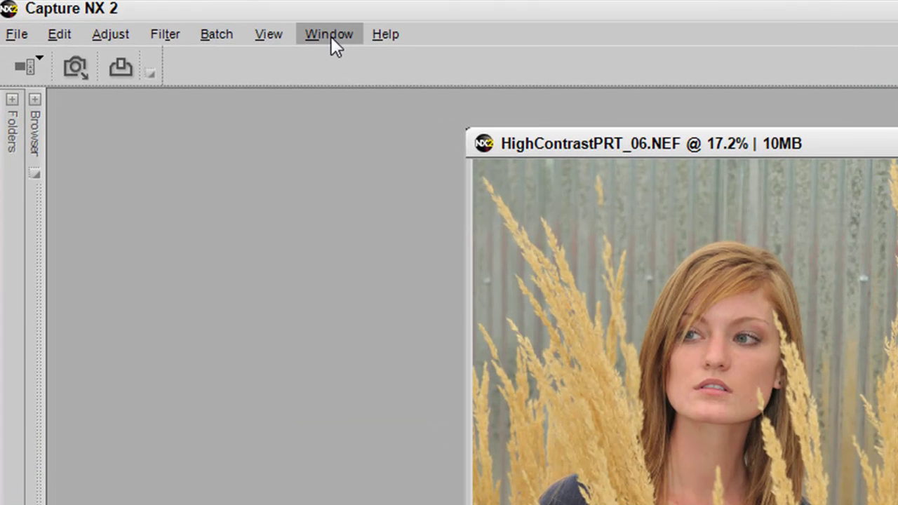
# Uncheck Browser, Bird's Eye and Photo Info in the Window menu, leaving the edit list visible.
pyautogui.click(331, 36)
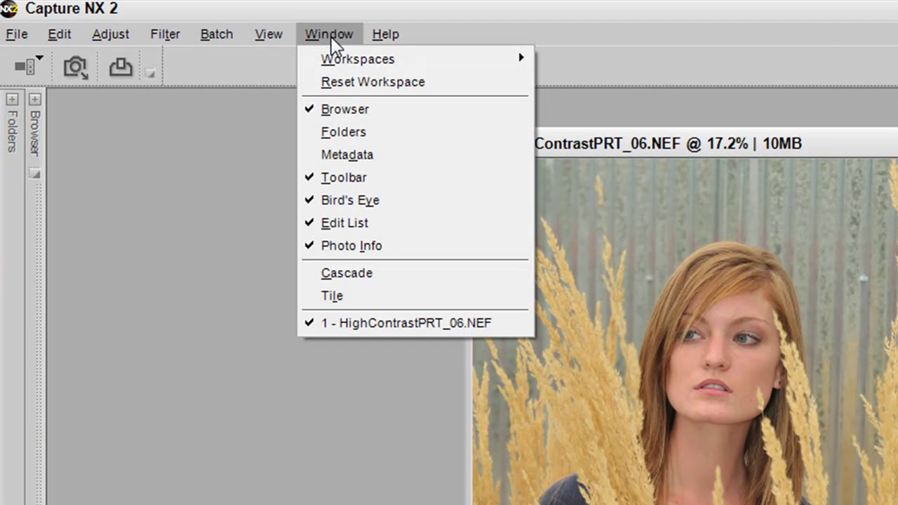
pyautogui.click(342, 109)
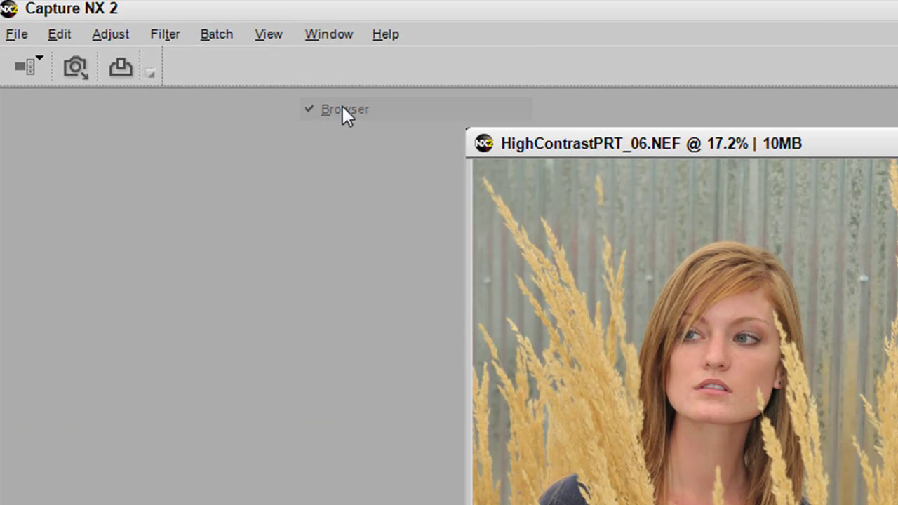
pyautogui.click(330, 37)
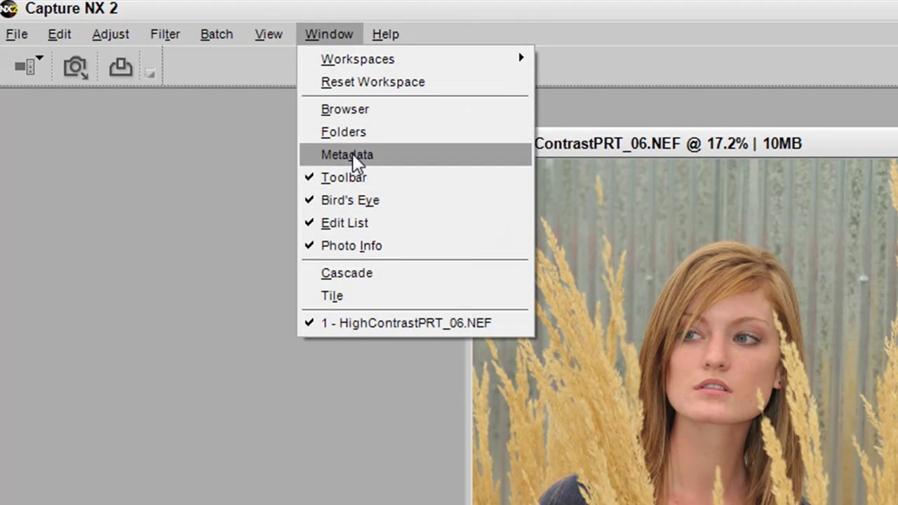
pyautogui.click(348, 200)
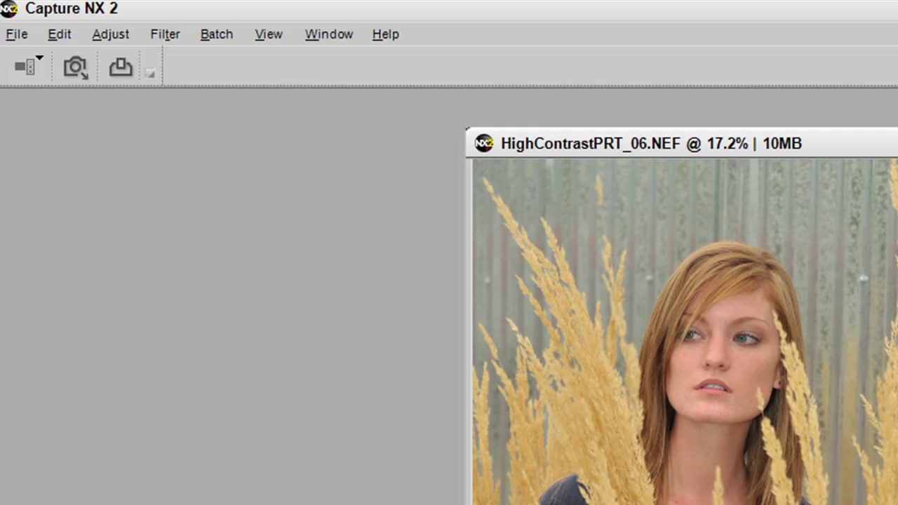
pyautogui.click(327, 36)
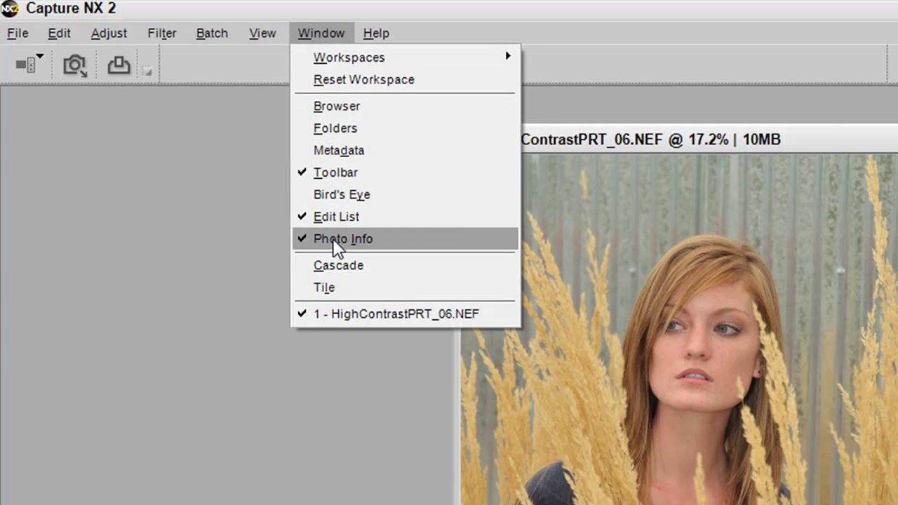
pyautogui.click(335, 239)
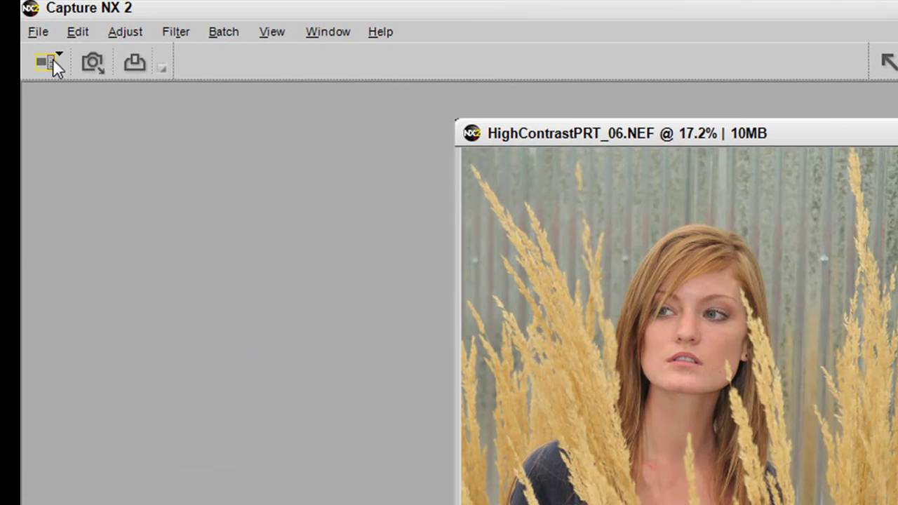
pyautogui.click(53, 58)
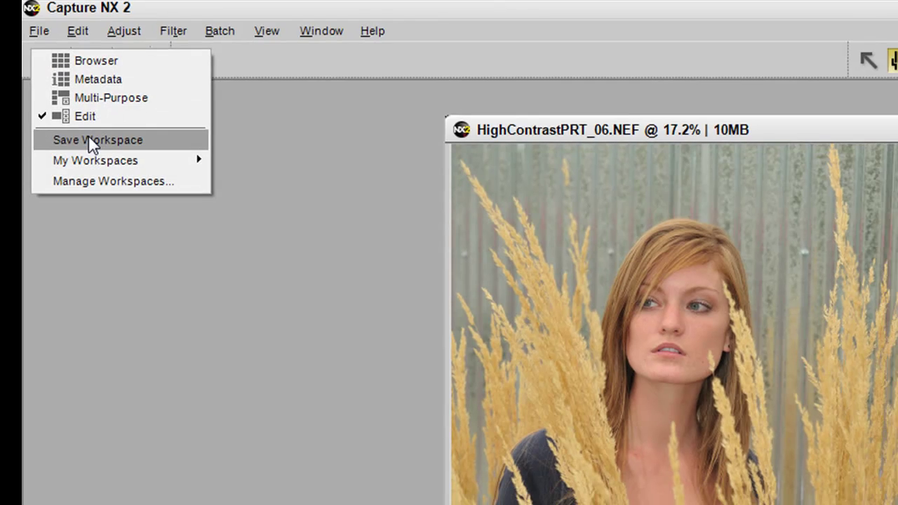
# Save the layout as workspace 'Editing Window', replacing the existing one, and confirm it in My Workspaces.
pyautogui.click(88, 142)
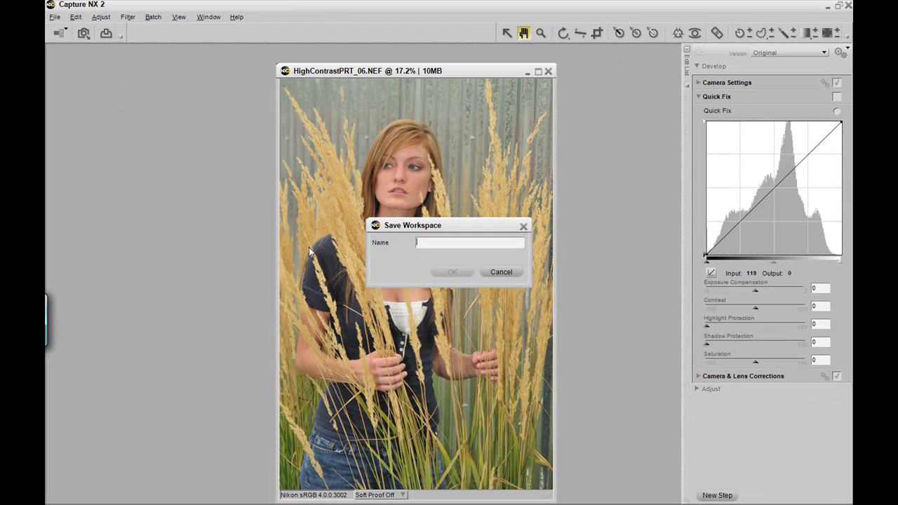
pyautogui.write('Editing Window')
pyautogui.press('Return')
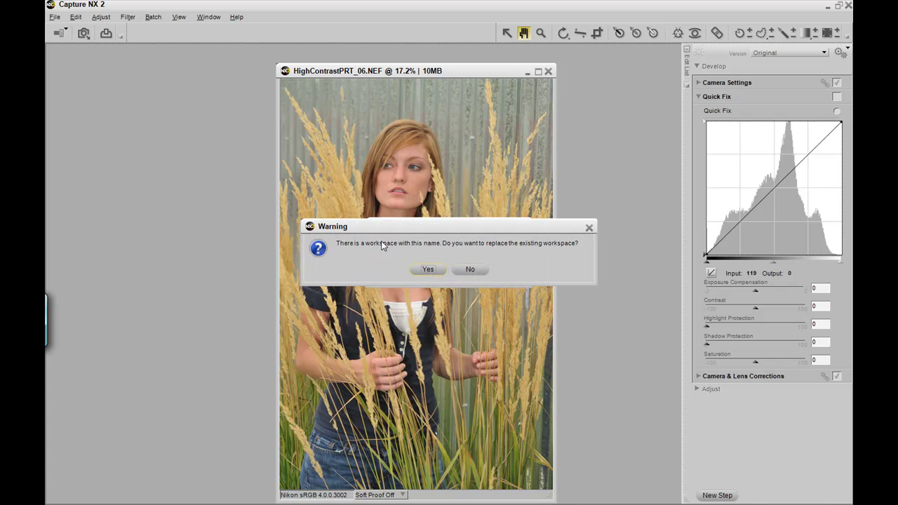
pyautogui.click(426, 269)
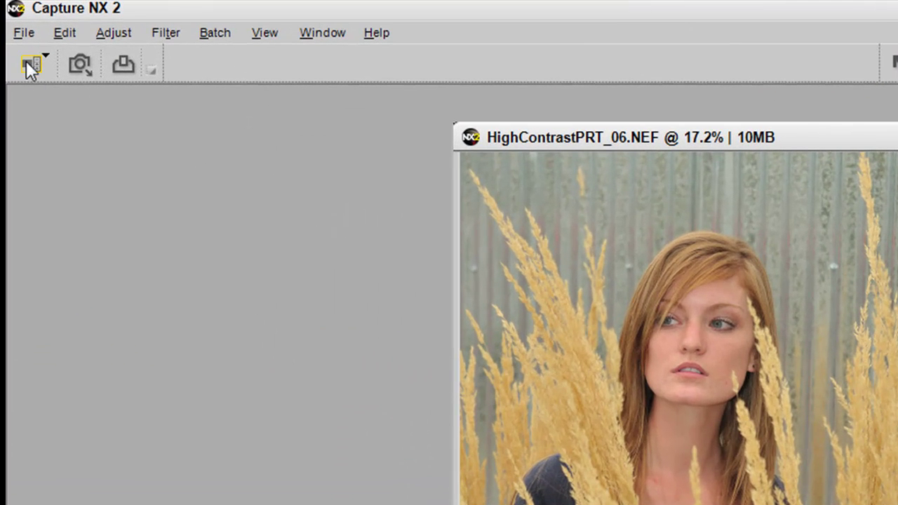
pyautogui.click(26, 60)
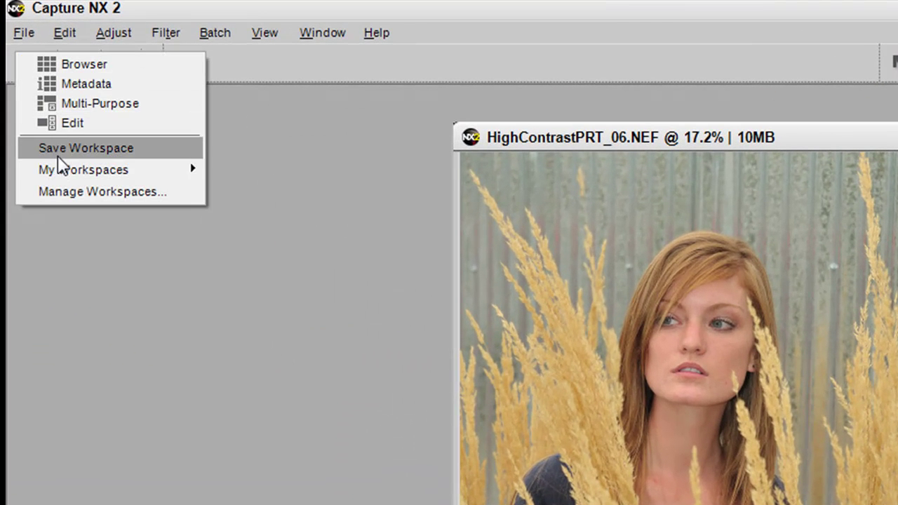
pyautogui.moveTo(74, 169)
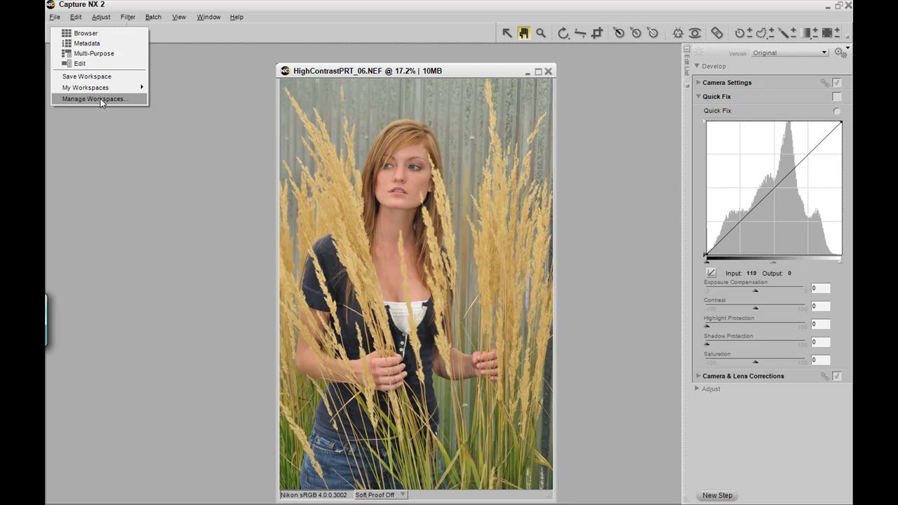
# In Manage Workspaces, assign Alt + 5 as the Editing Window shortcut and confirm.
pyautogui.click(100, 100)
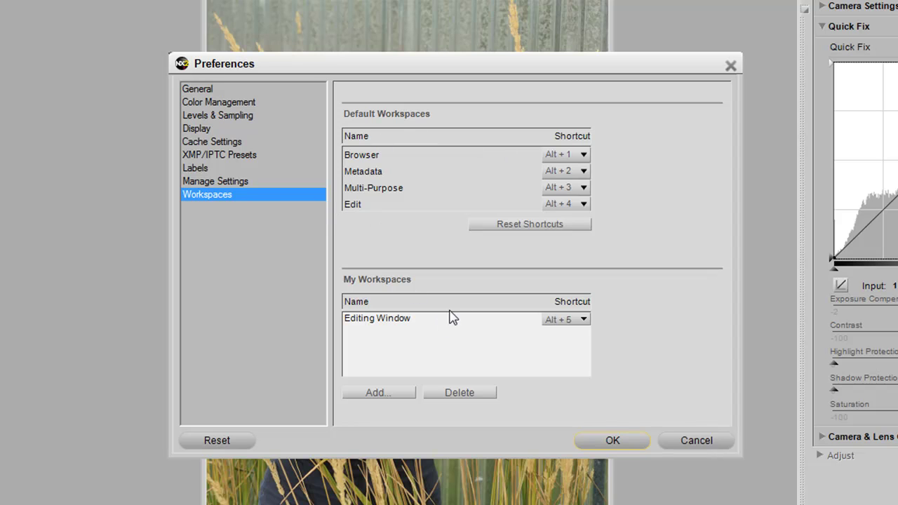
pyautogui.click(583, 319)
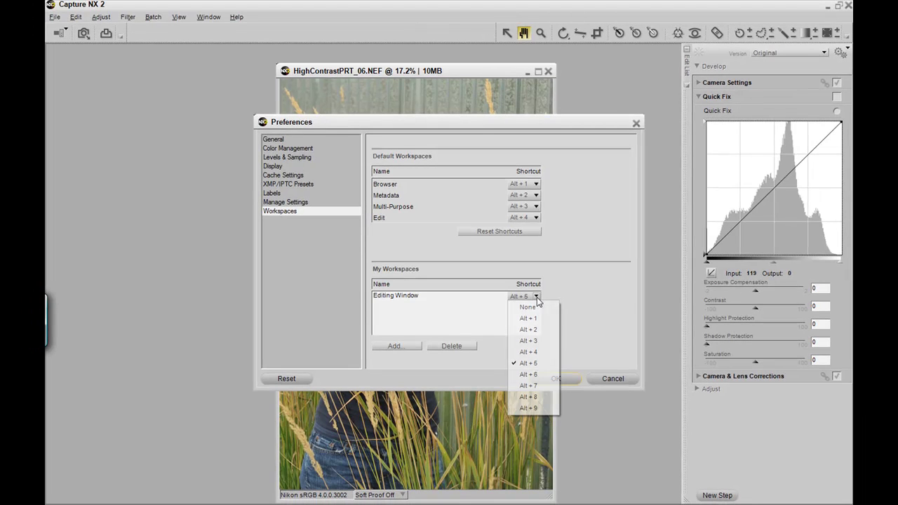
pyautogui.click(567, 379)
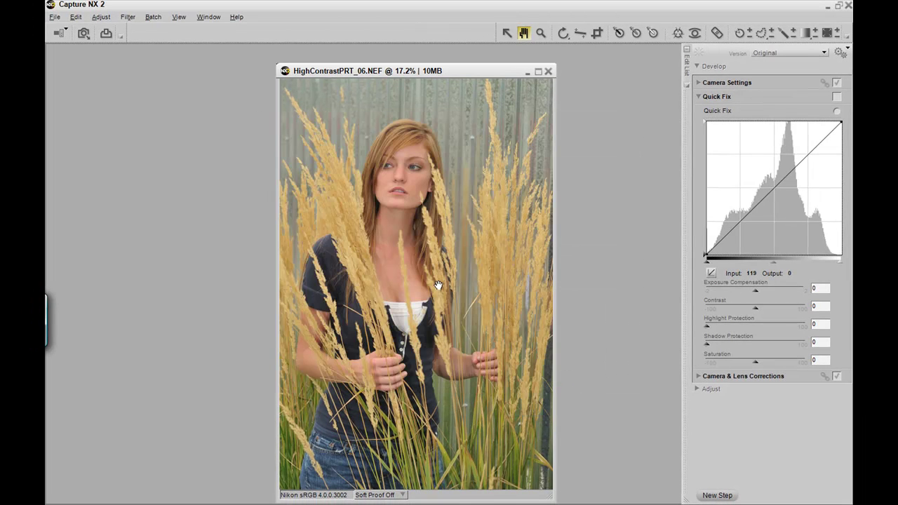
pyautogui.hotkey('alt', '5')
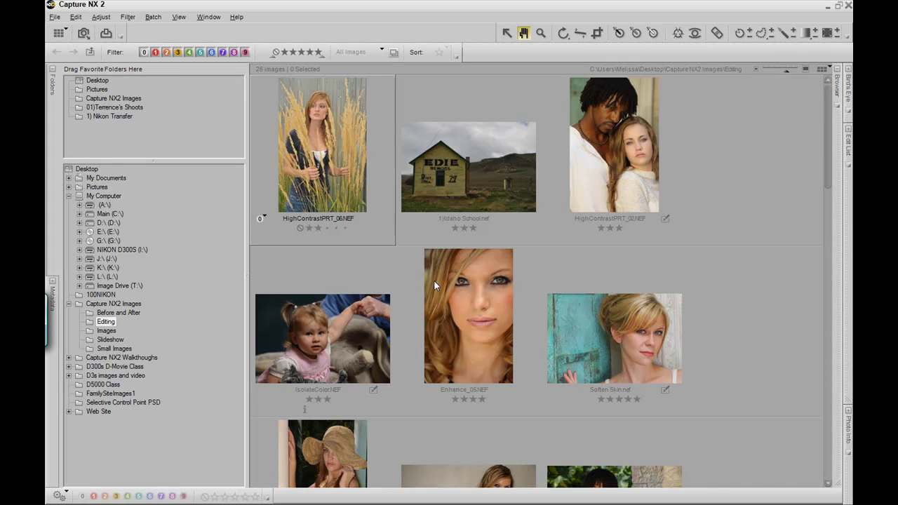
pyautogui.hotkey('alt', '4')
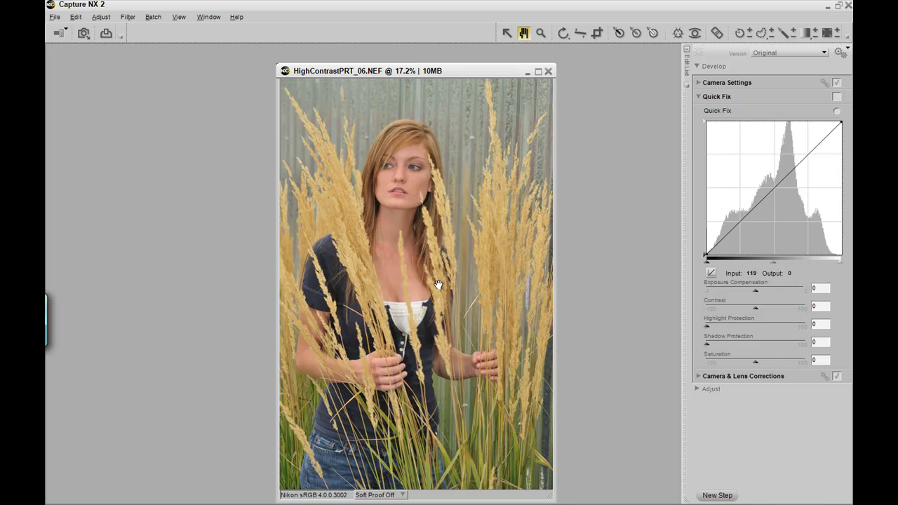